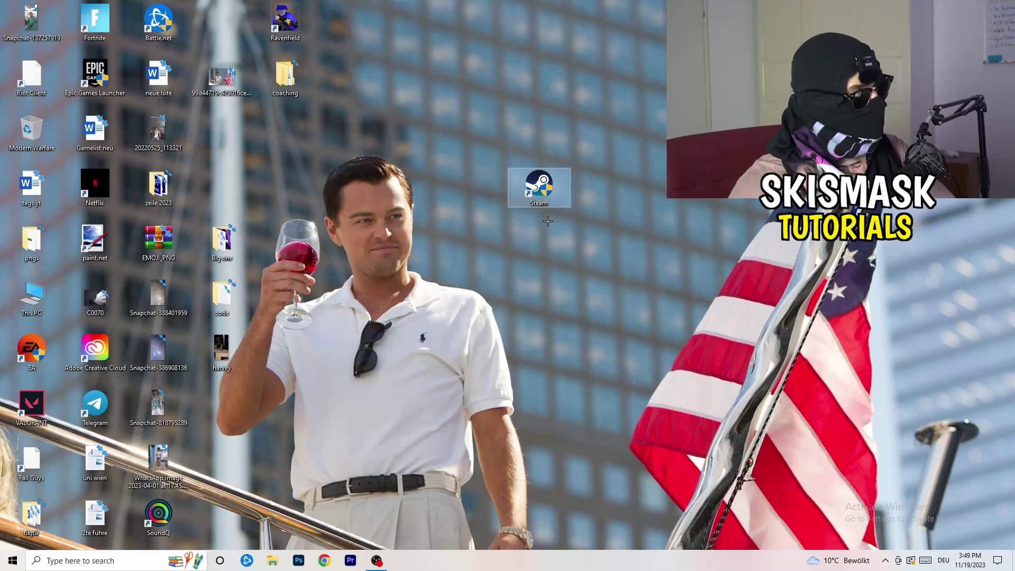
- Review the compatibility settings in the Steam desktop shortcut's properties and accept them
right_click(547, 186)
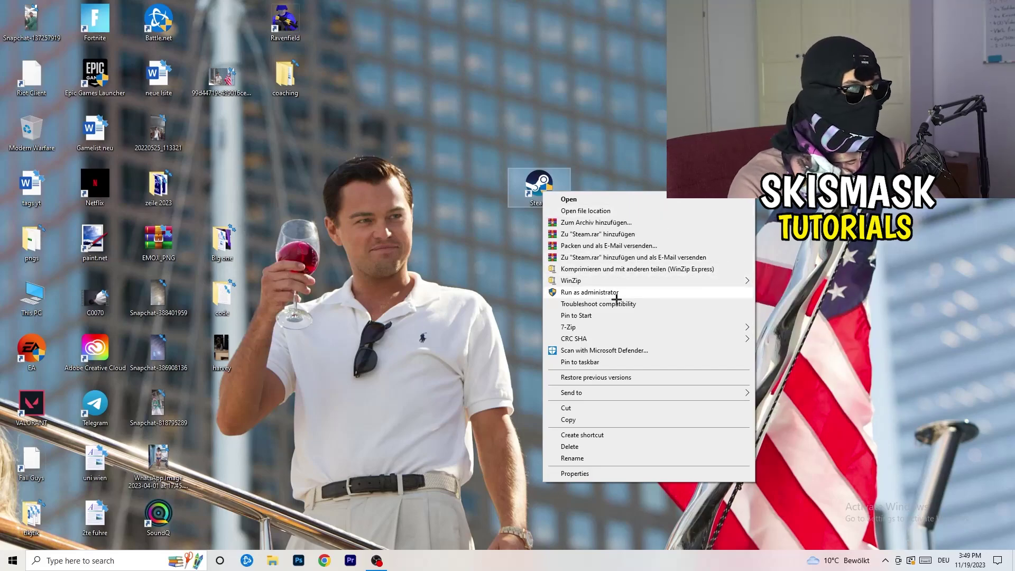
click(575, 474)
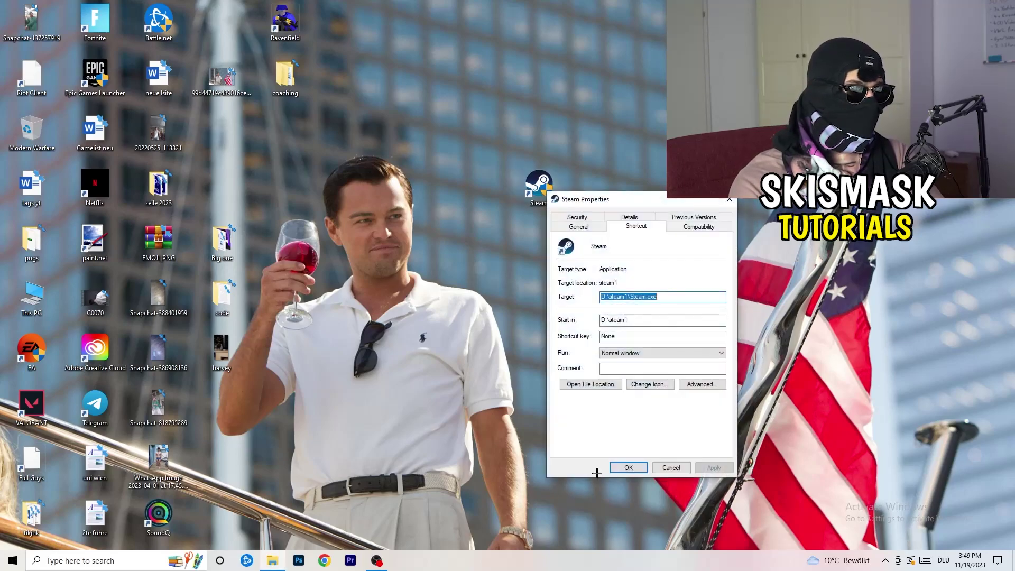
drag(637, 195, 453, 150)
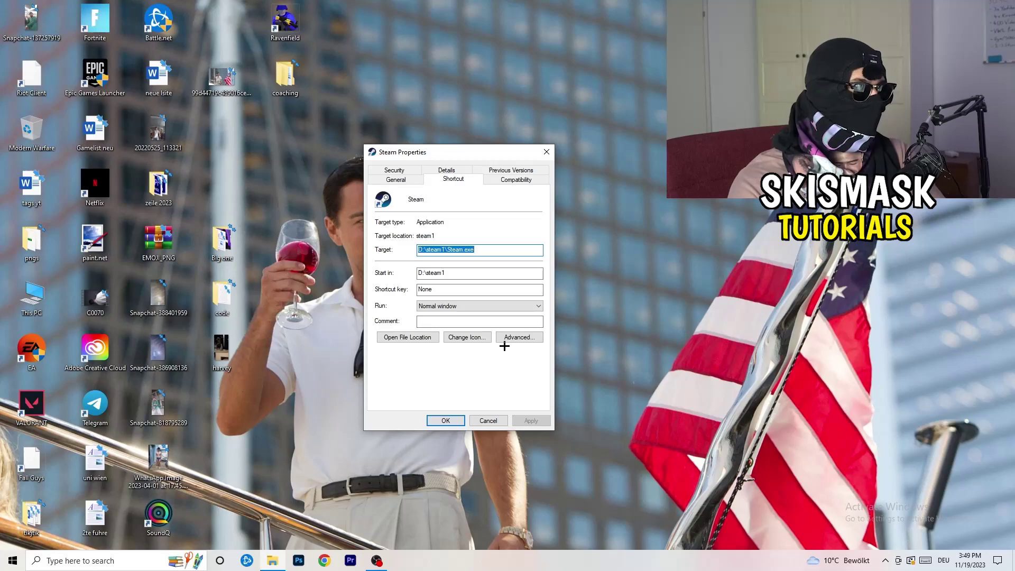
click(521, 181)
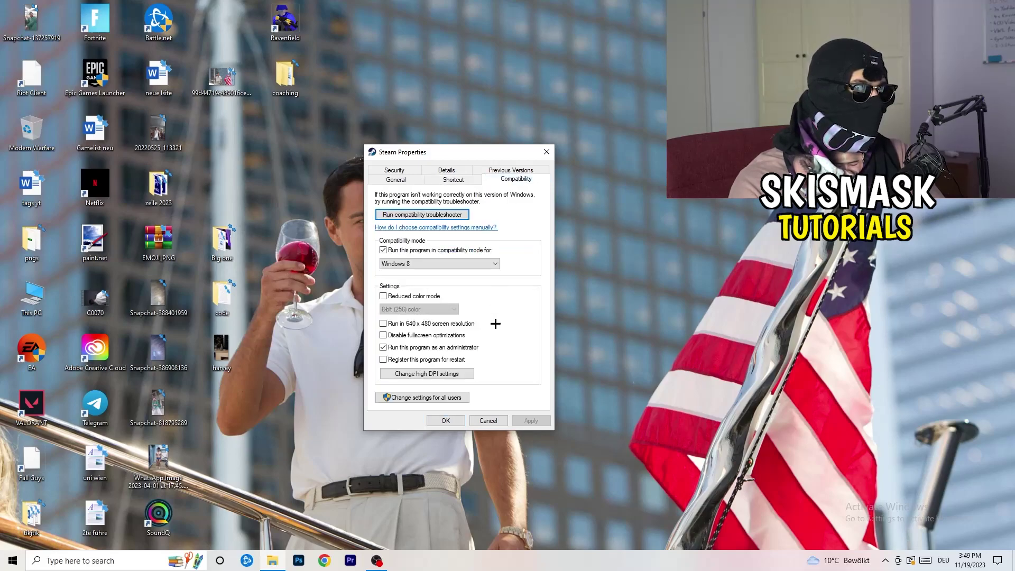
drag(467, 156, 586, 112)
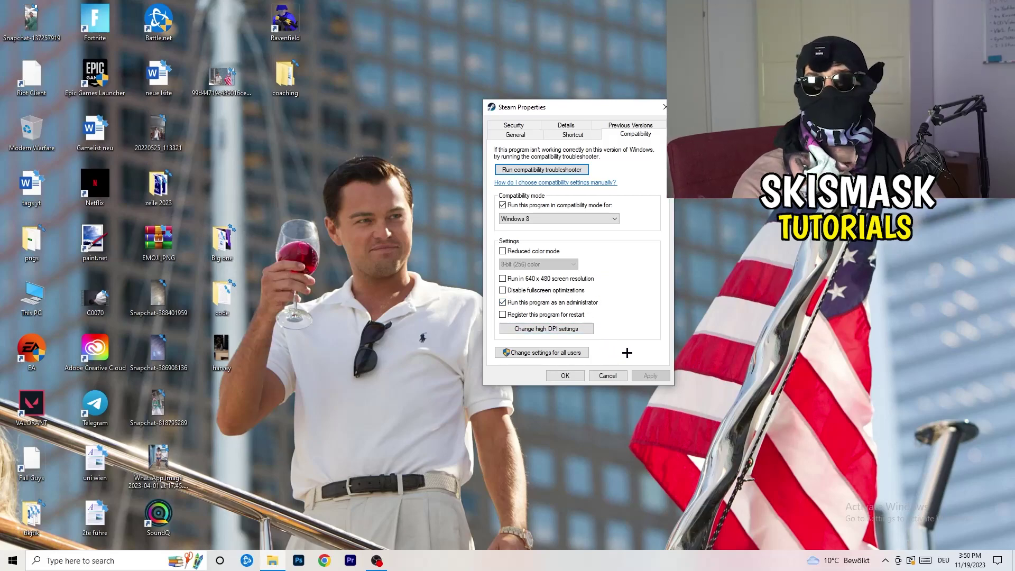
click(575, 376)
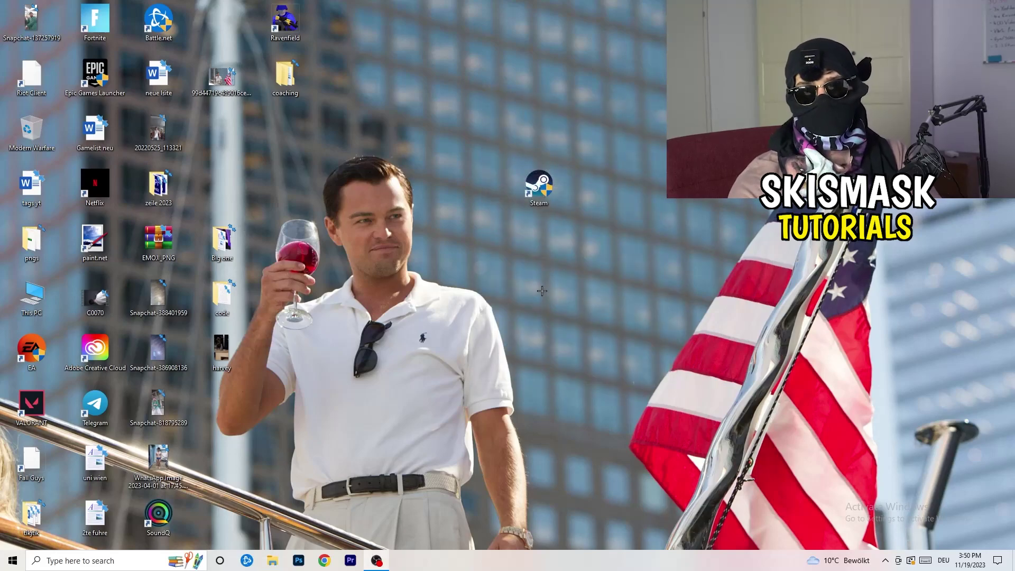
- Move the Steam shortcut closer to the other desktop icons and check its compatibility settings again
drag(542, 187, 479, 186)
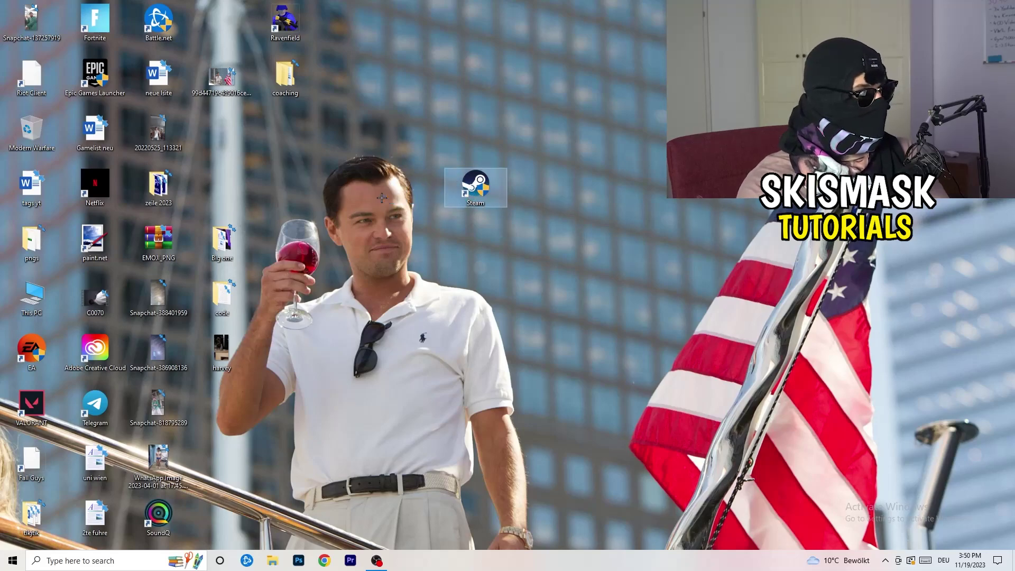
drag(480, 191, 353, 194)
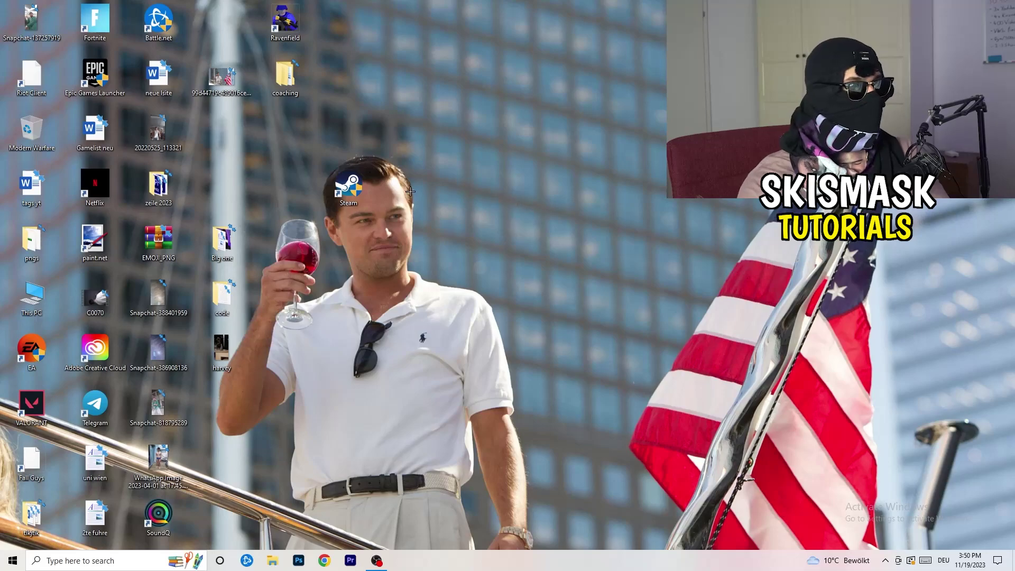
right_click(350, 197)
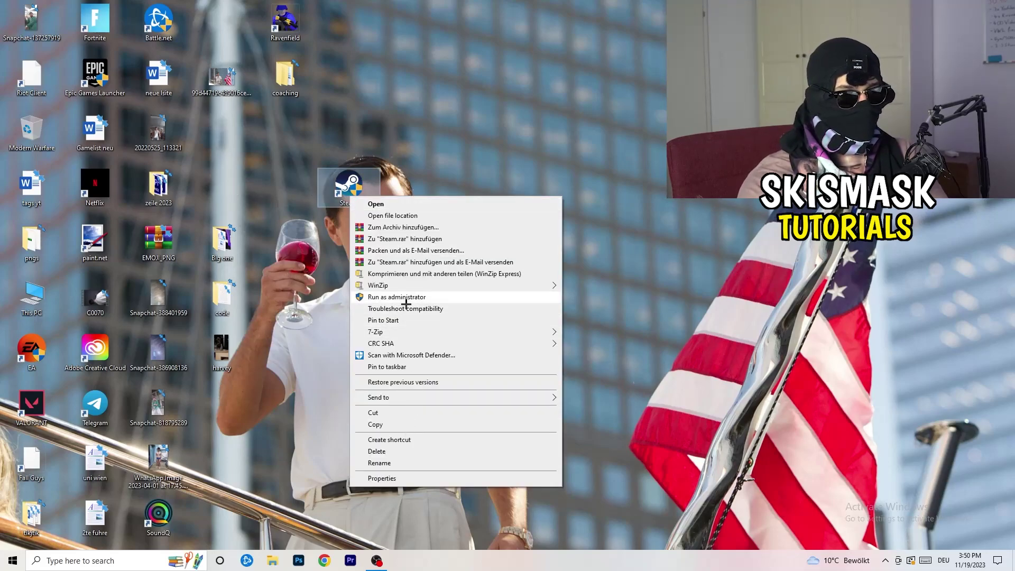
click(379, 478)
click(497, 232)
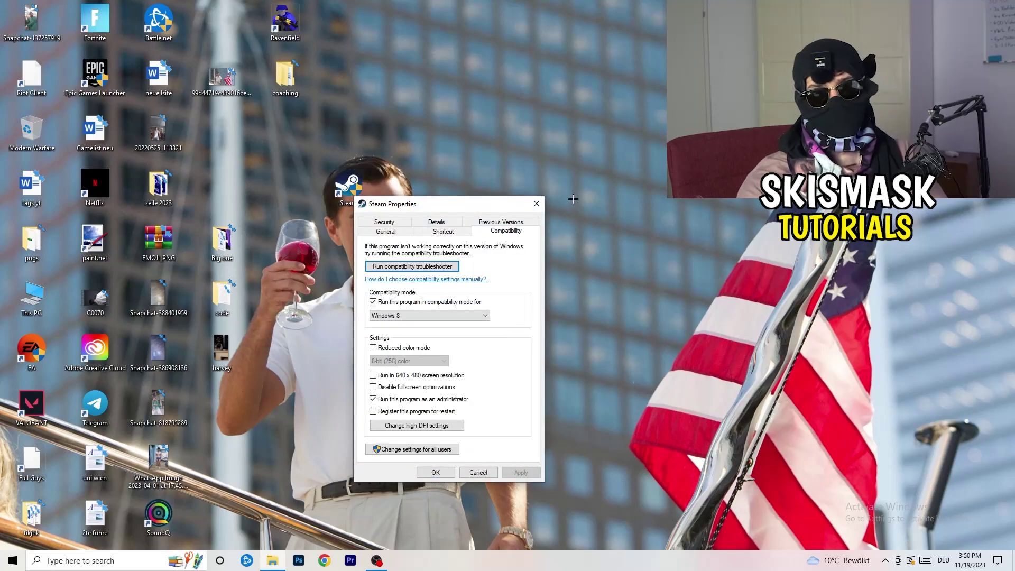
click(537, 204)
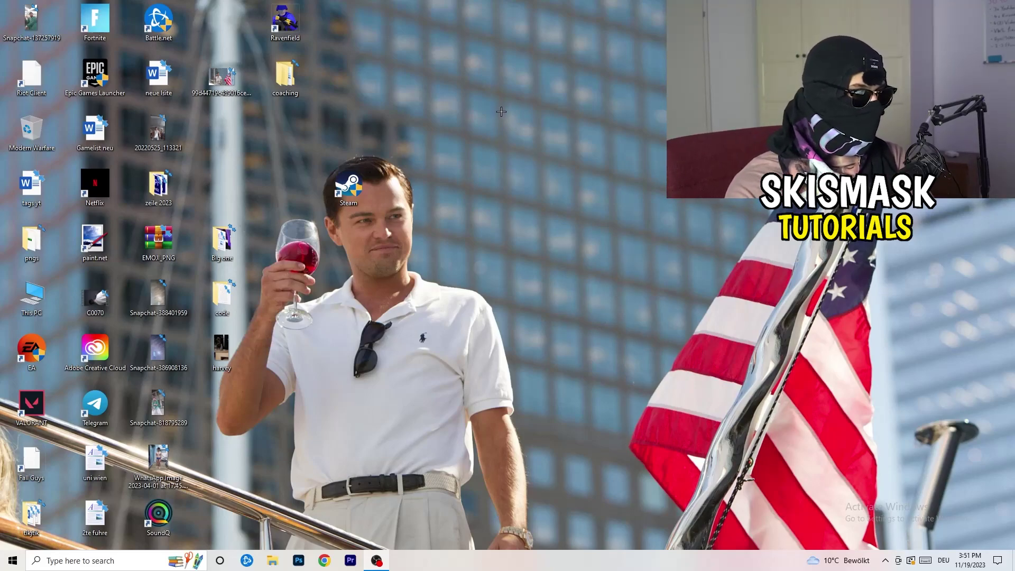
- Open Task Manager and maximize its window
mouse_move(522, 567)
mouse_down()
mouse_move(868, 294)
mouse_move(572, 496)
mouse_move(516, 541)
mouse_move(517, 564)
mouse_up()
right_click(516, 564)
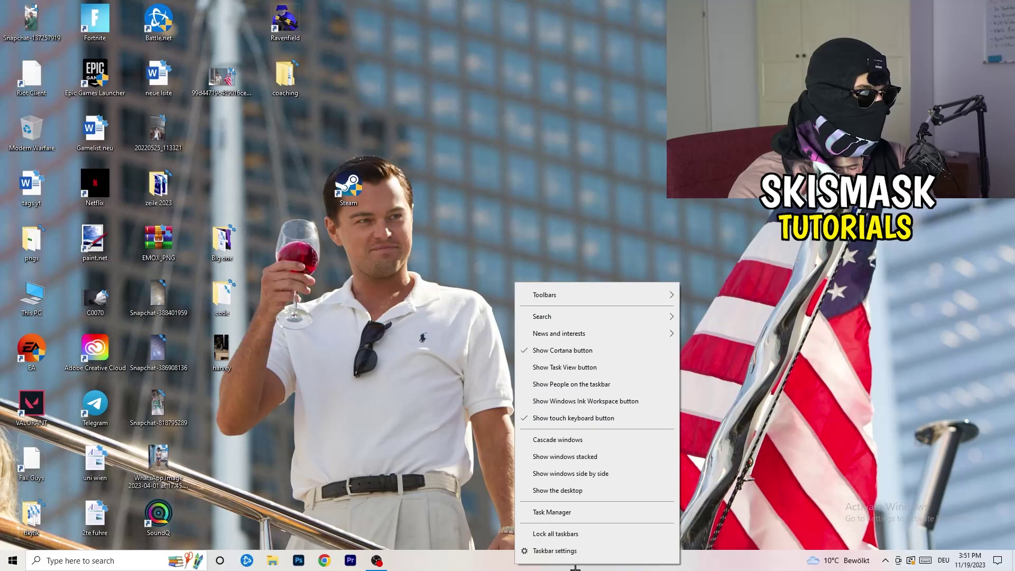
click(566, 513)
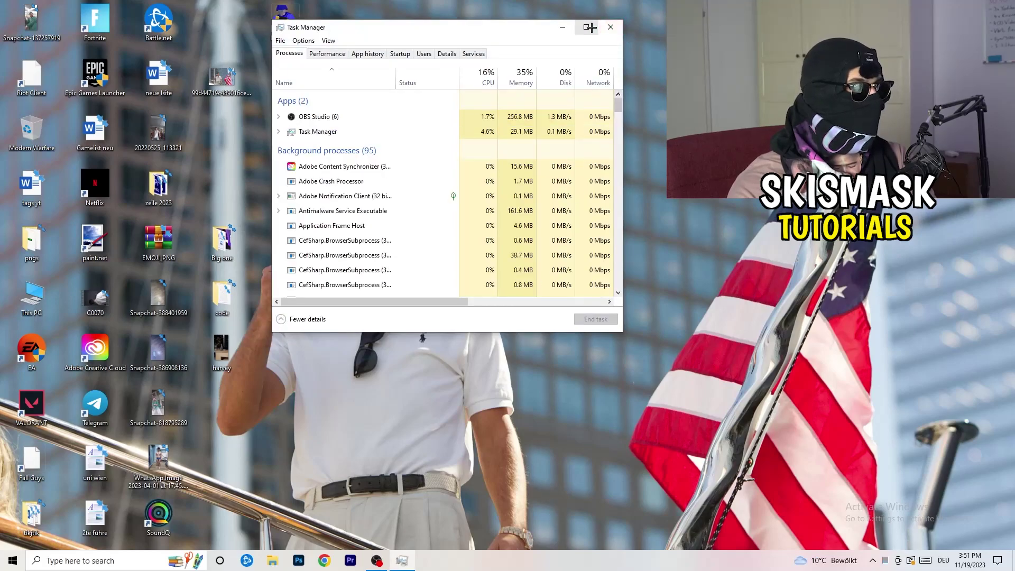
click(585, 25)
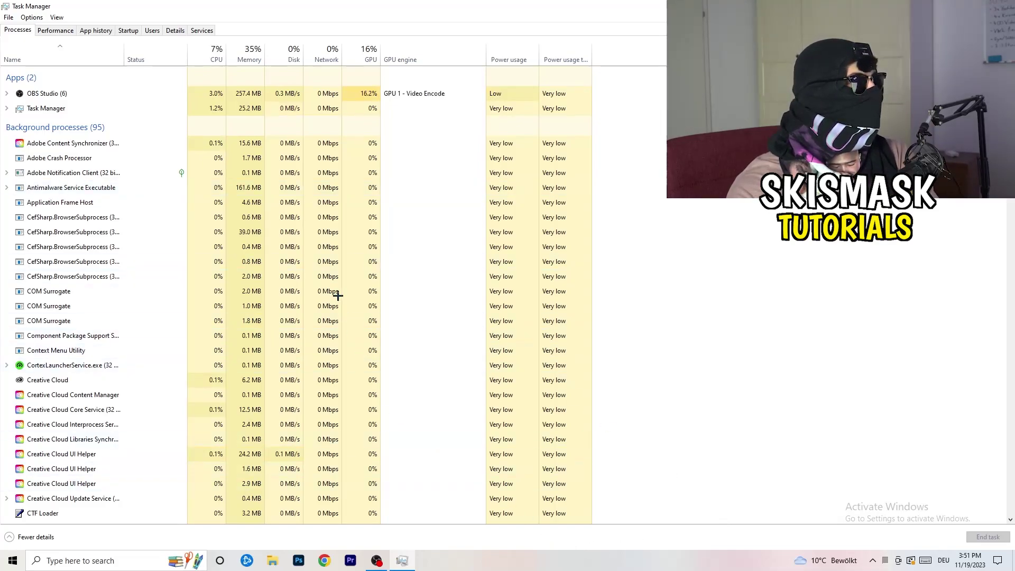
- Show the priority options for a Creative Cloud UI Helper process in the detailed process list
click(169, 30)
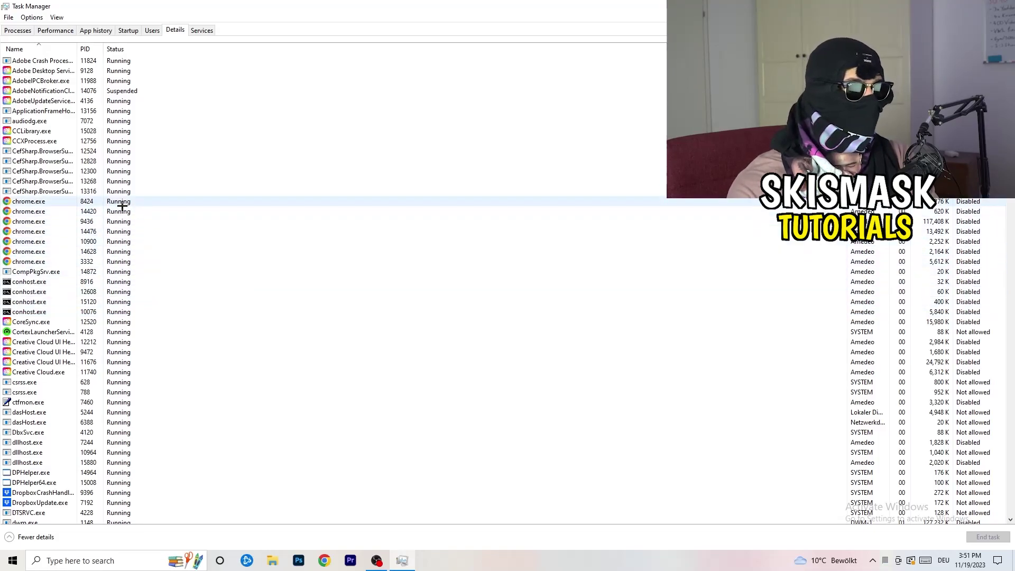
scroll(122, 206, down, 3)
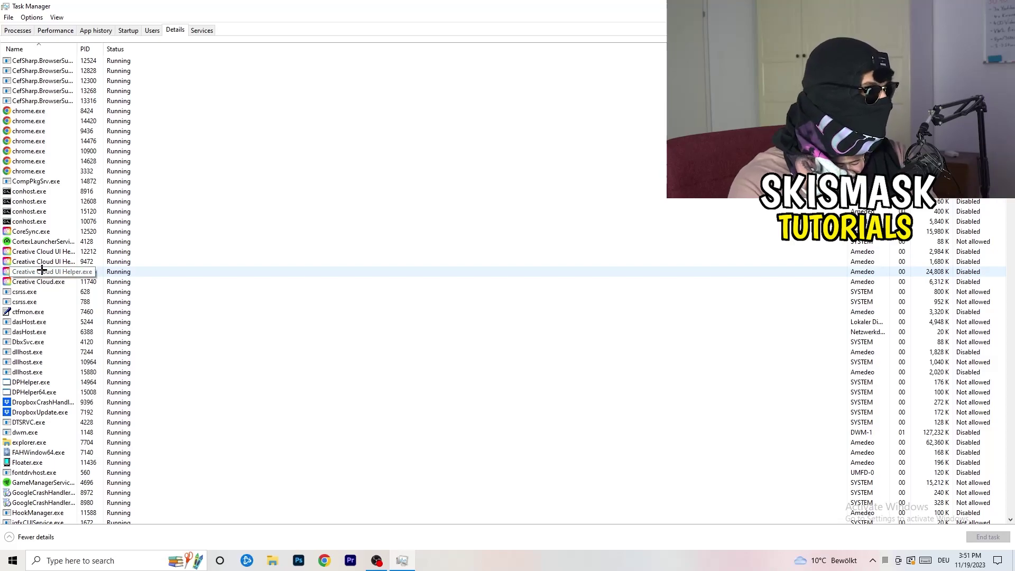
right_click(42, 271)
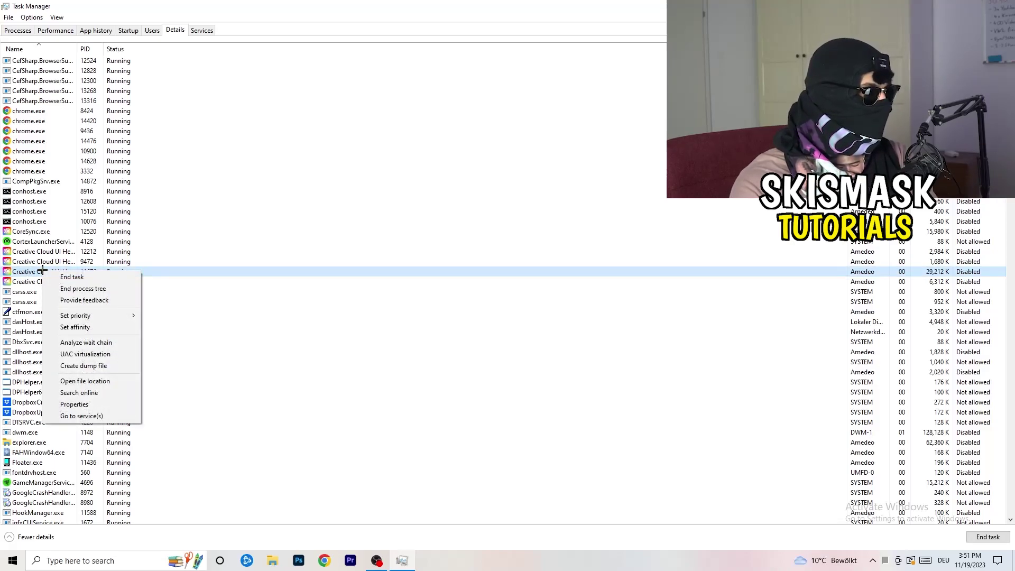
mouse_move(93, 318)
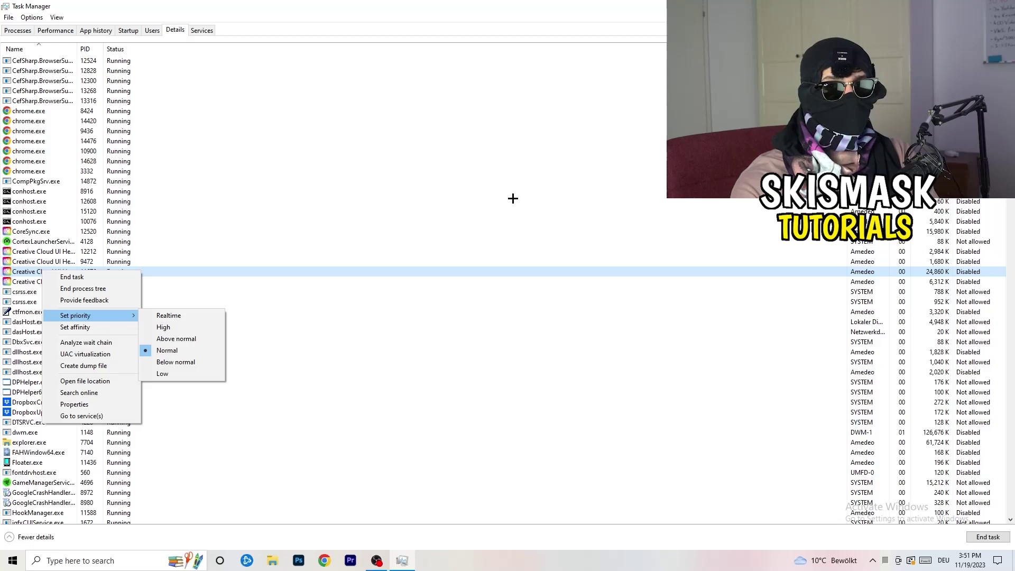
- Examine the startup programs and the actions available for the File Association Helper entry, leaving it as it is
click(135, 30)
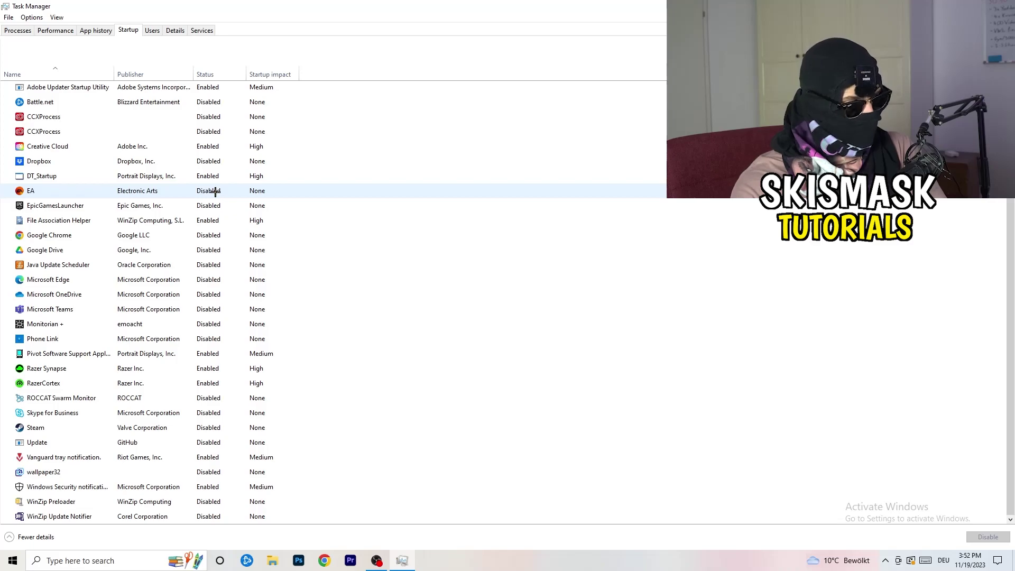
right_click(211, 220)
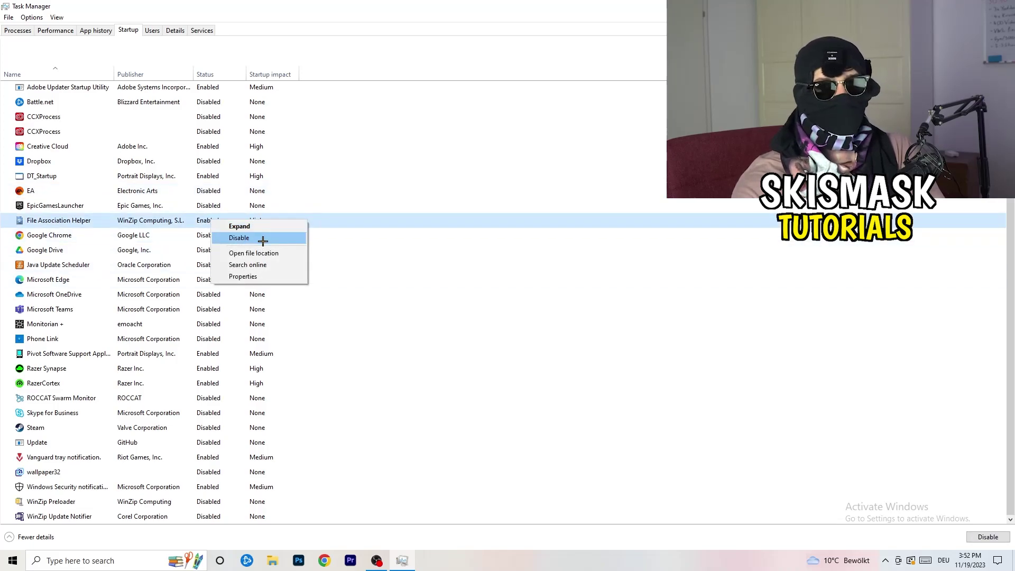
click(415, 77)
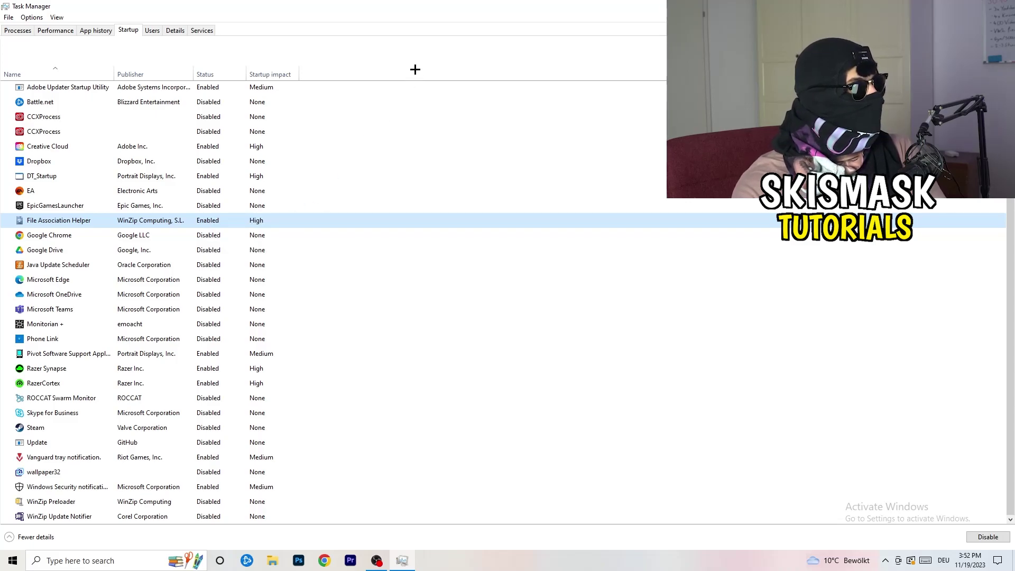
- Sort the running processes by GPU usage and look through the list for resource-heavy programs
click(28, 31)
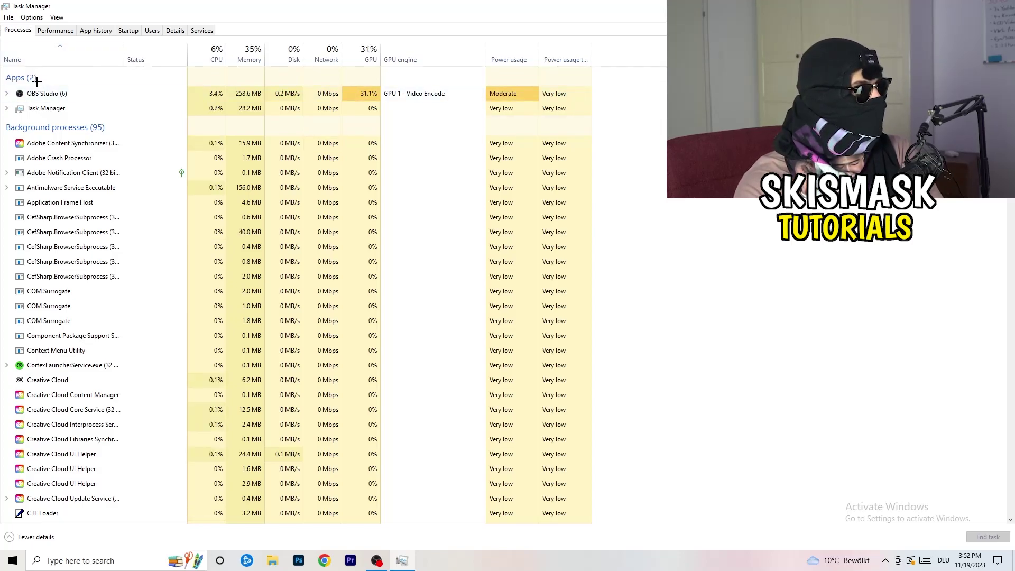
click(214, 50)
click(357, 49)
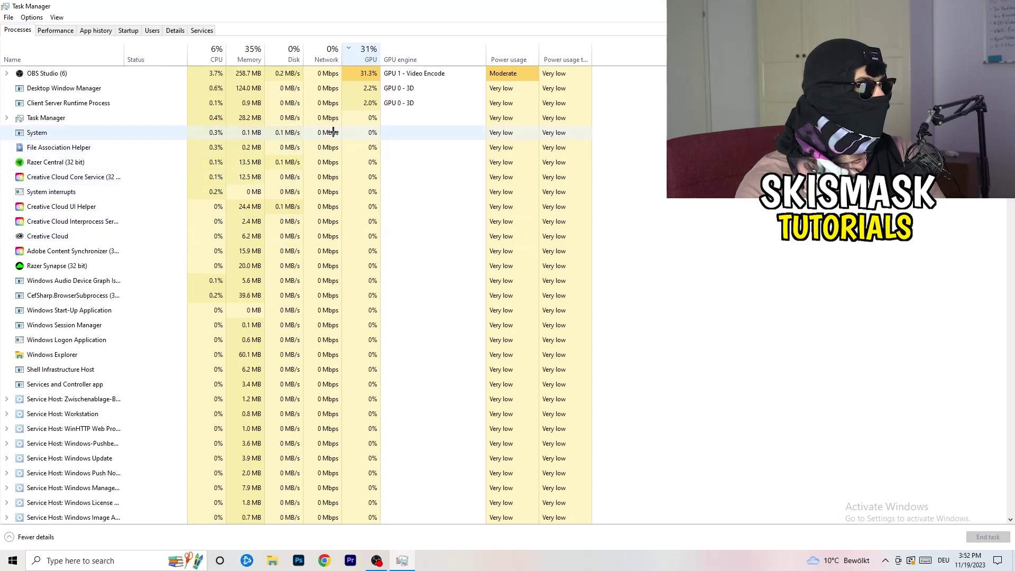
click(366, 55)
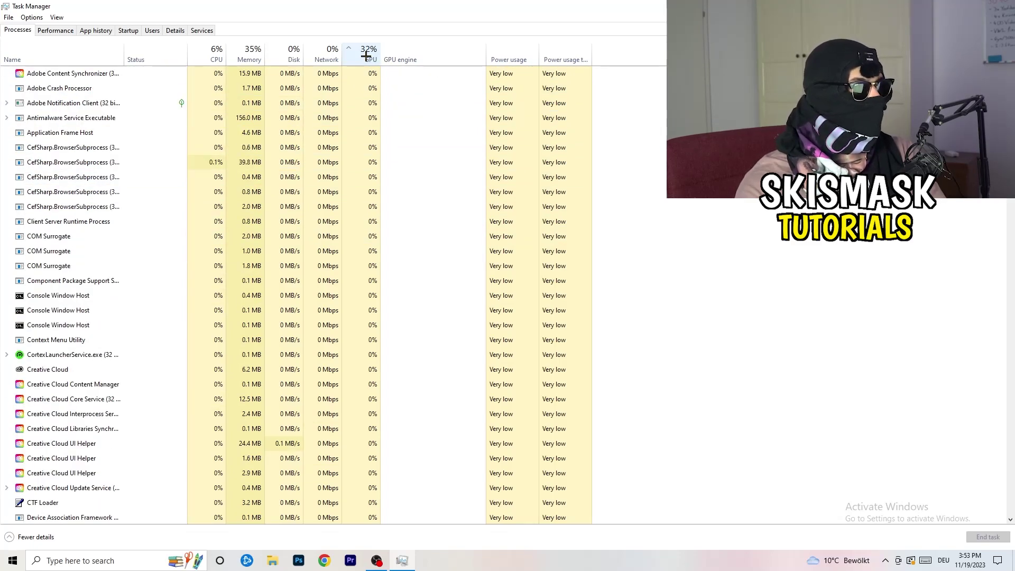
scroll(371, 168, down, 4)
scroll(371, 168, down, 9)
scroll(373, 167, up, 13)
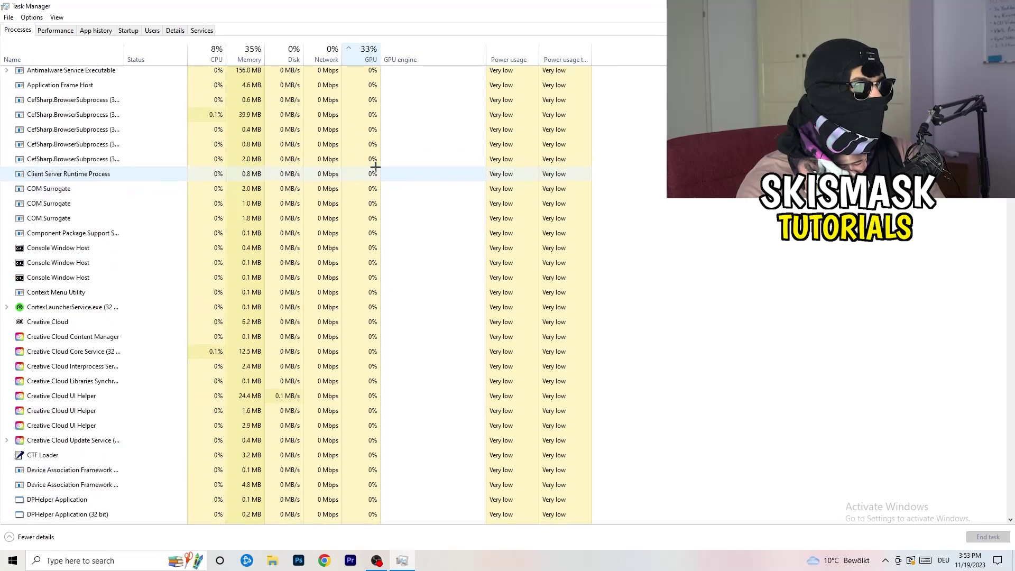
scroll(375, 165, down, 18)
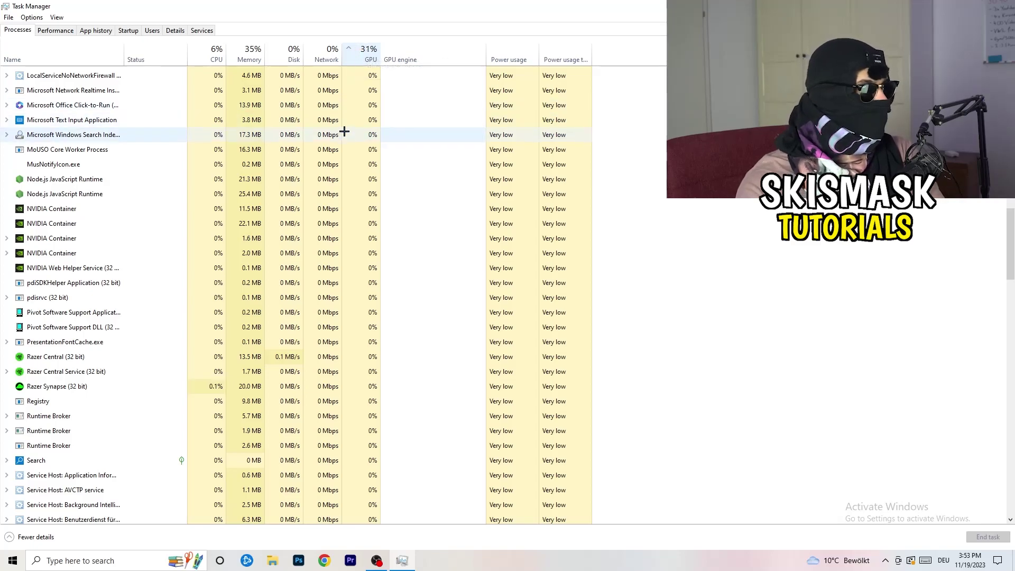
- Check the actions for the Microsoft Windows Search Indexer process, and close Task Manager after sorting by CPU usage
right_click(344, 132)
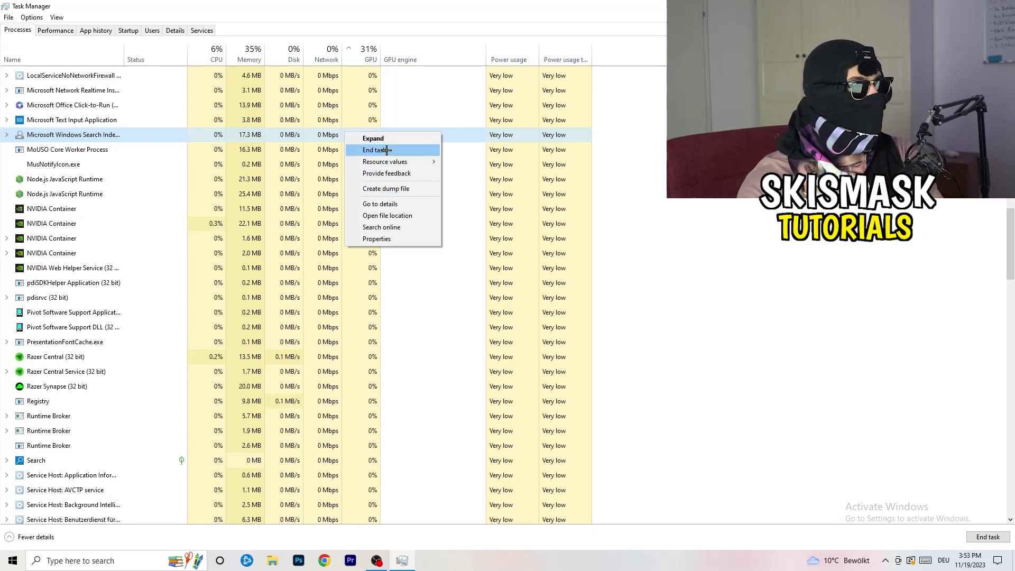
click(212, 53)
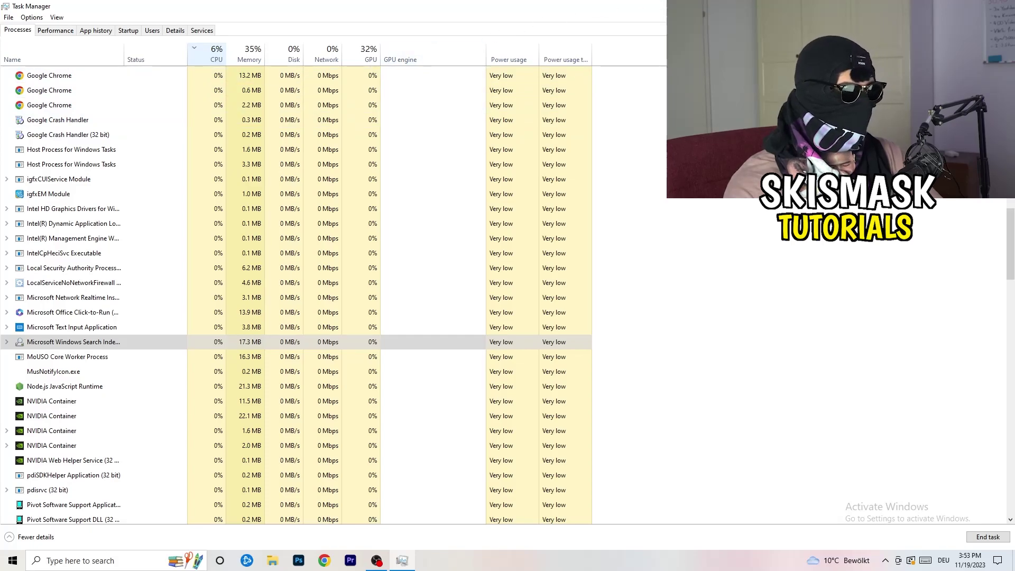
key(alt+F4)
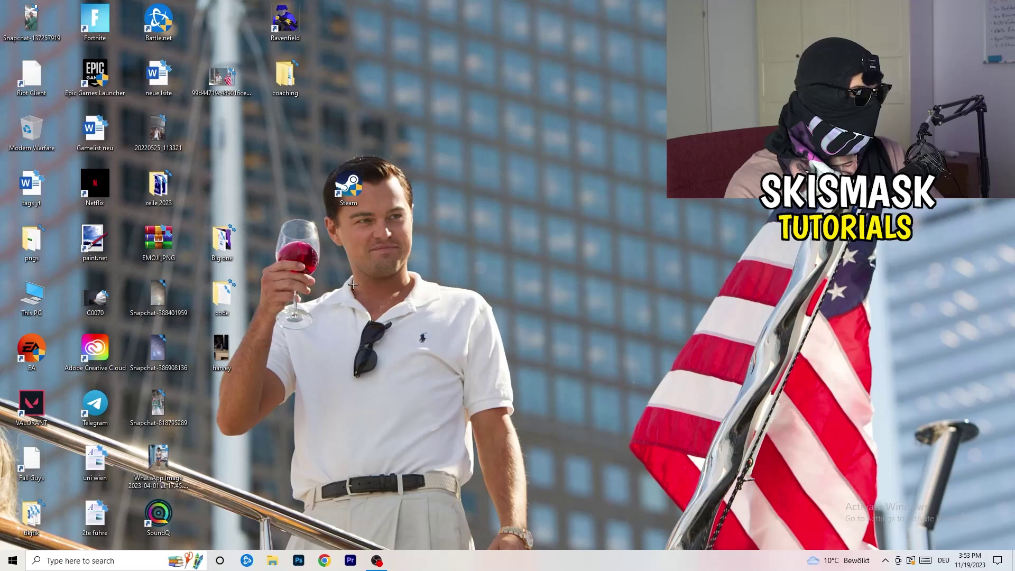
- Review the Captures and Game Mode options in the Windows gaming settings, and return to the Settings home page
click(3, 567)
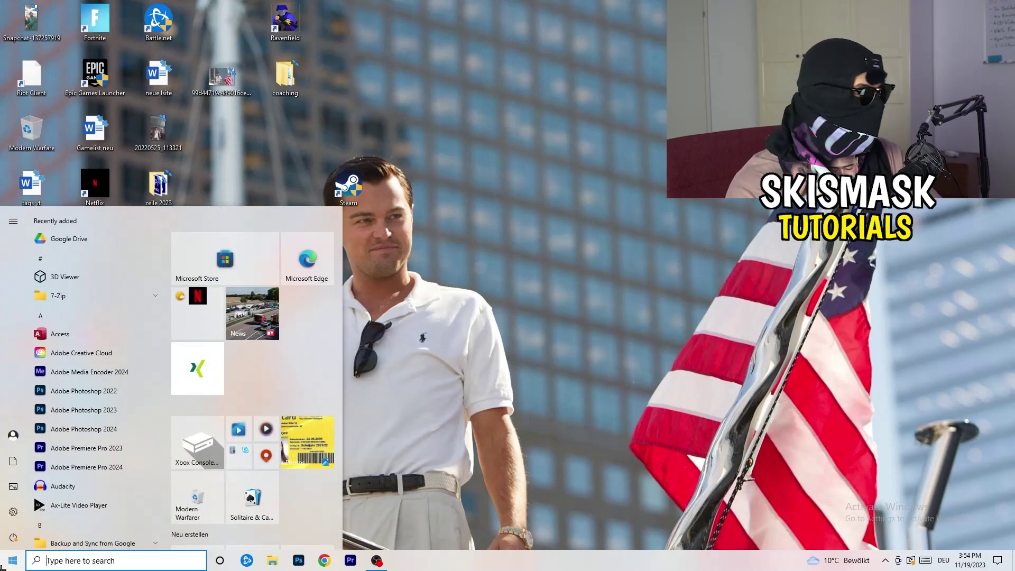
click(10, 515)
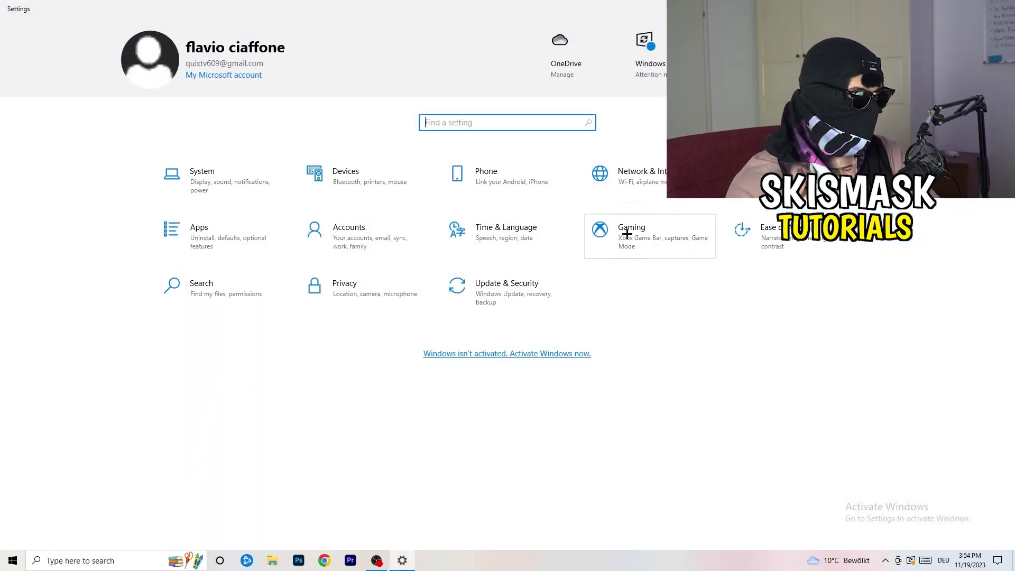
click(603, 231)
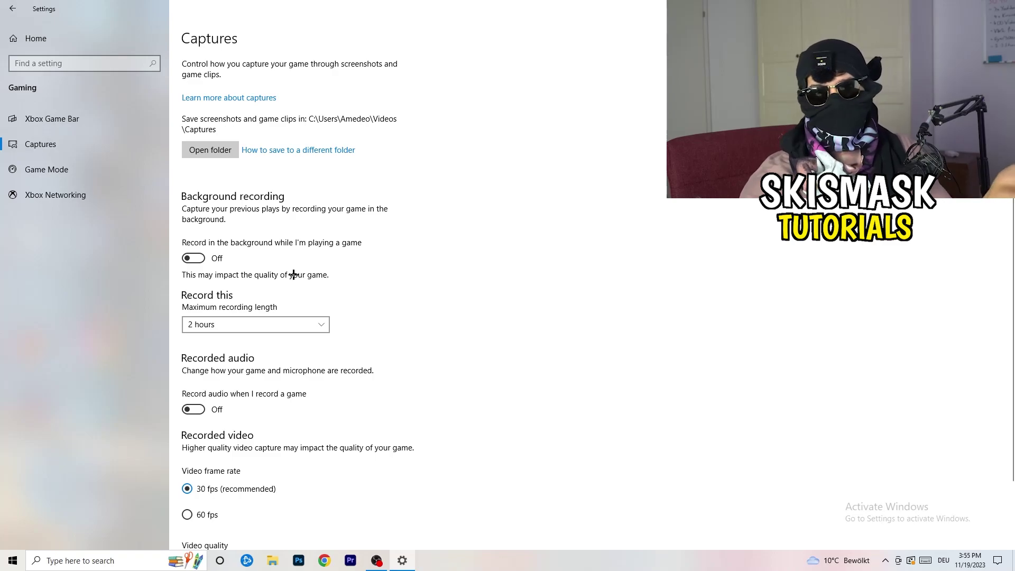
scroll(293, 274, down, 3)
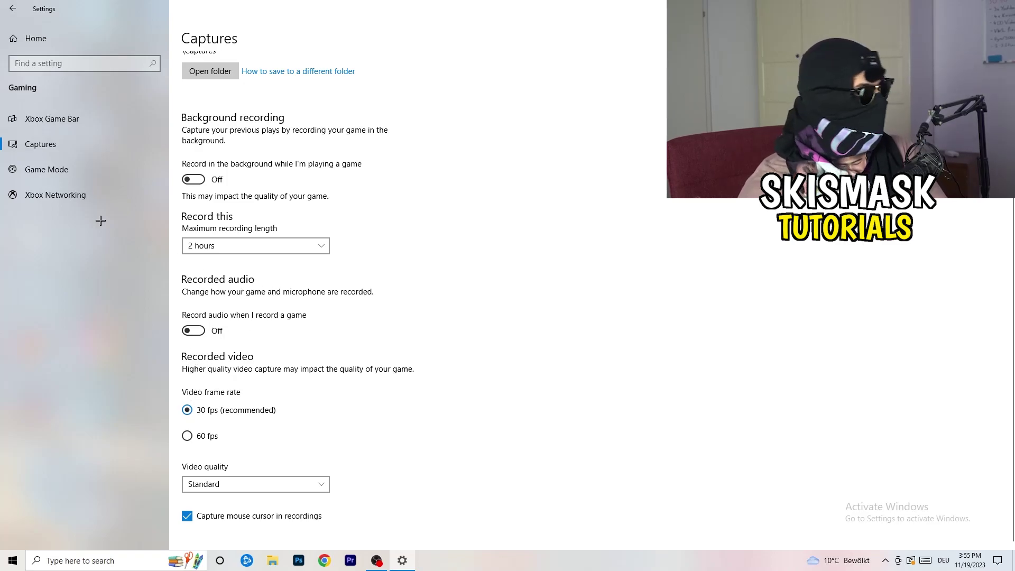
click(22, 169)
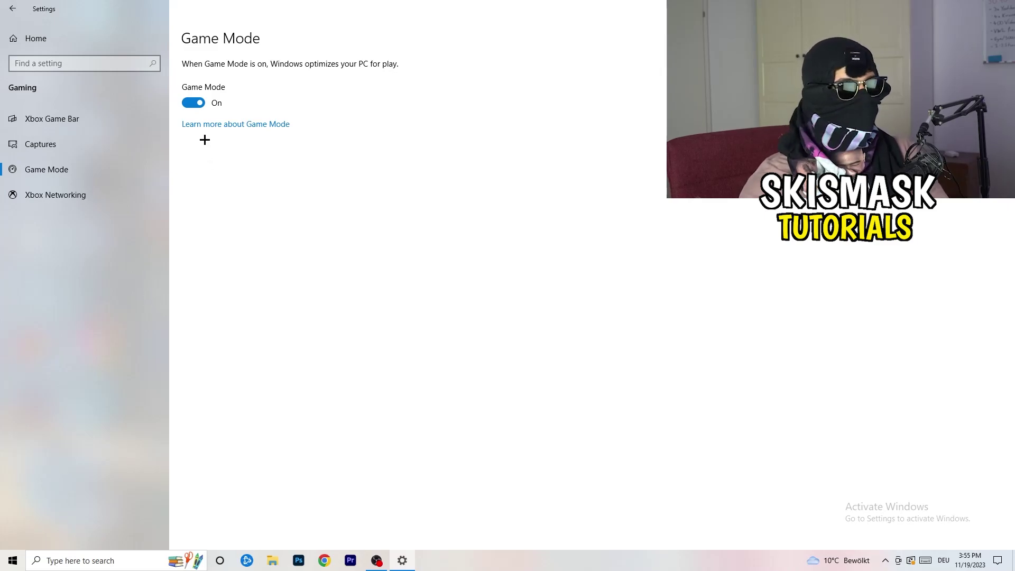
click(12, 8)
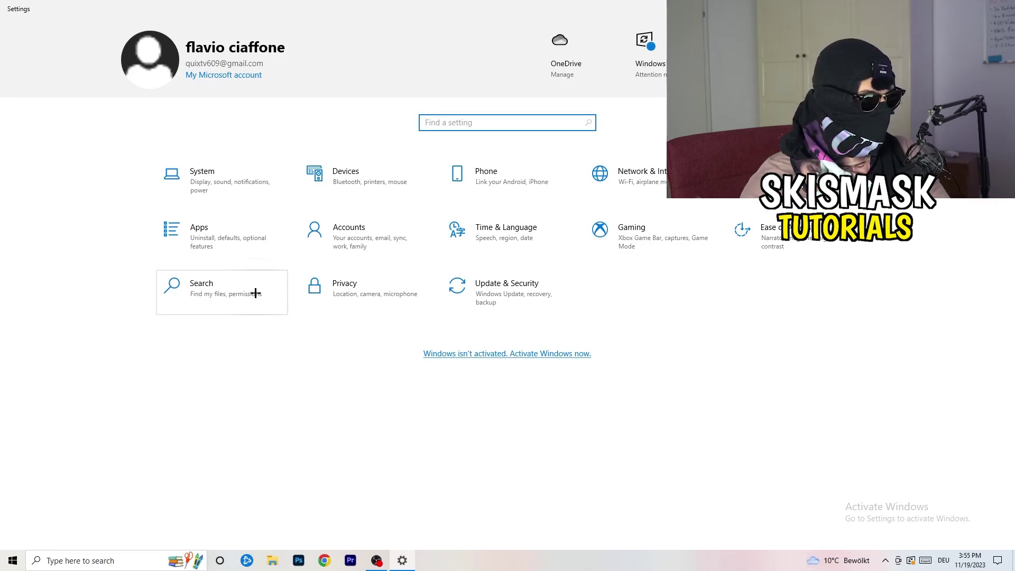
- Check the Windows Update page for pending updates under Update & Security, and return to the Settings home page
click(525, 330)
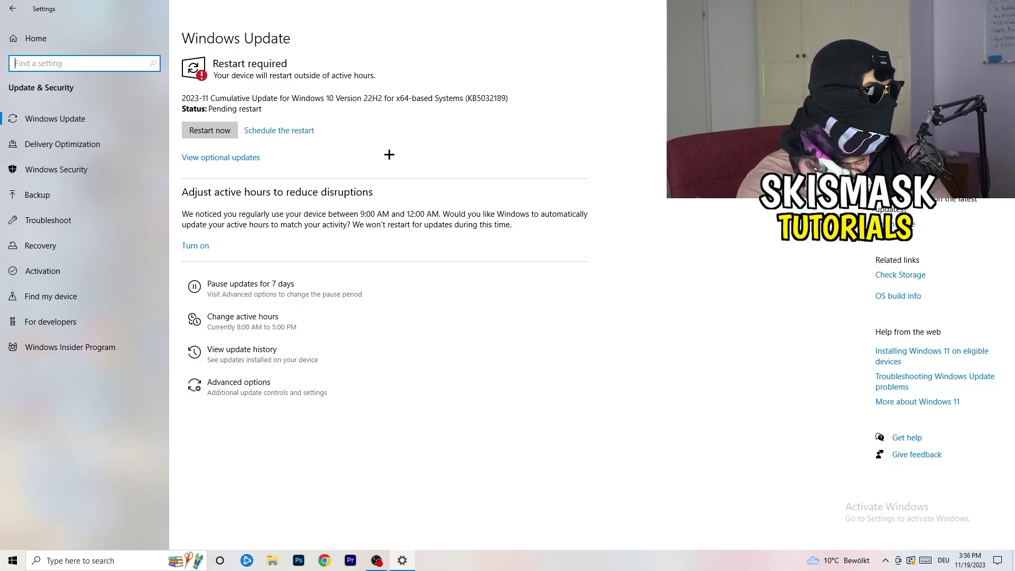
drag(529, 8, 166, 392)
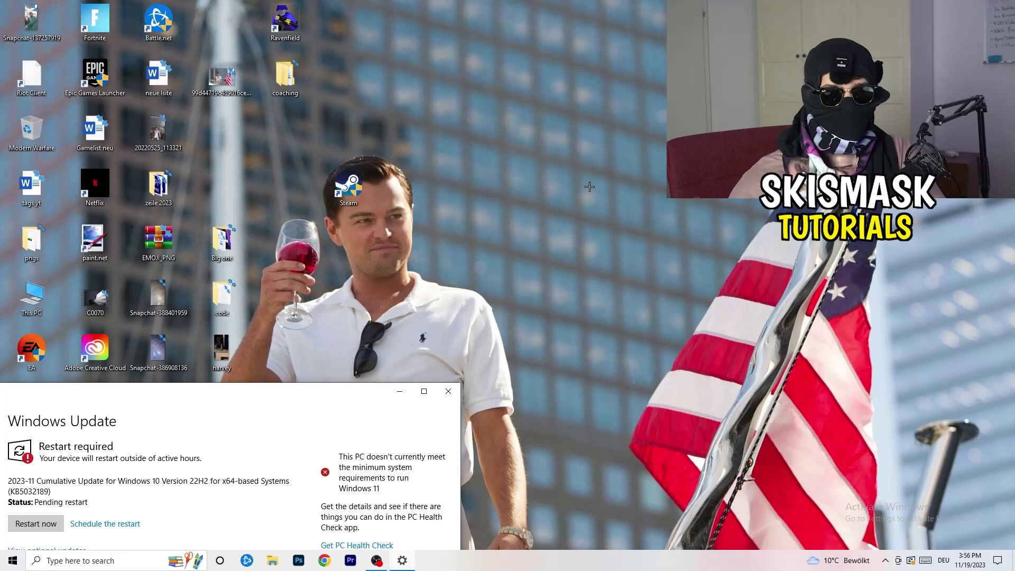
click(424, 391)
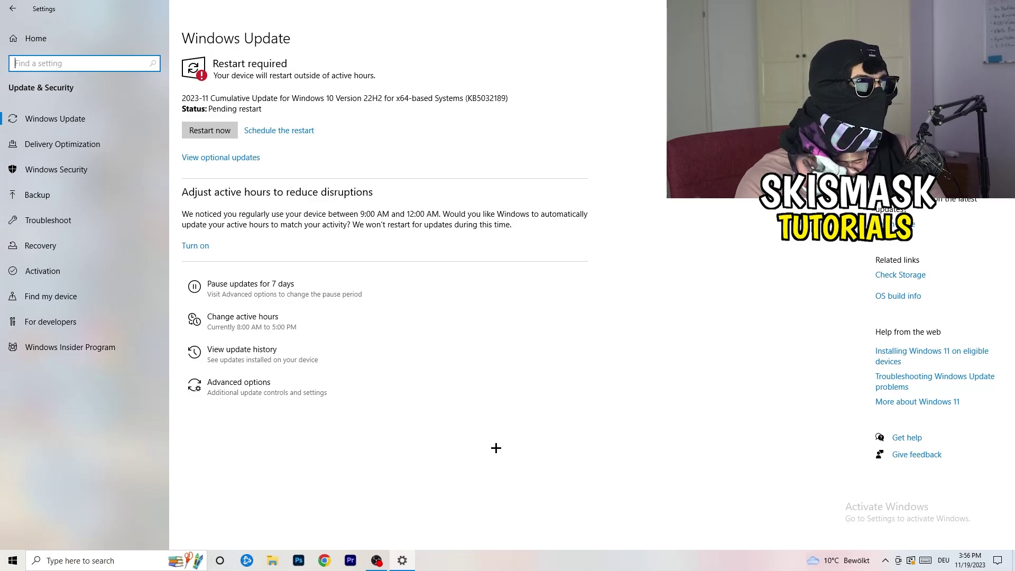
click(27, 46)
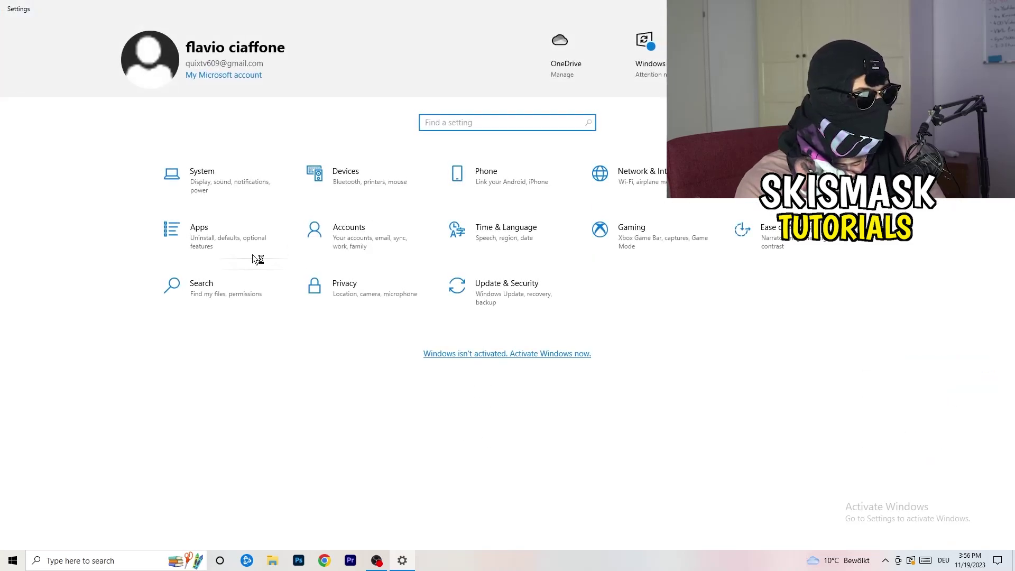
- Review the scaling options for text, apps and other items in the System display settings without changing the selection
click(217, 179)
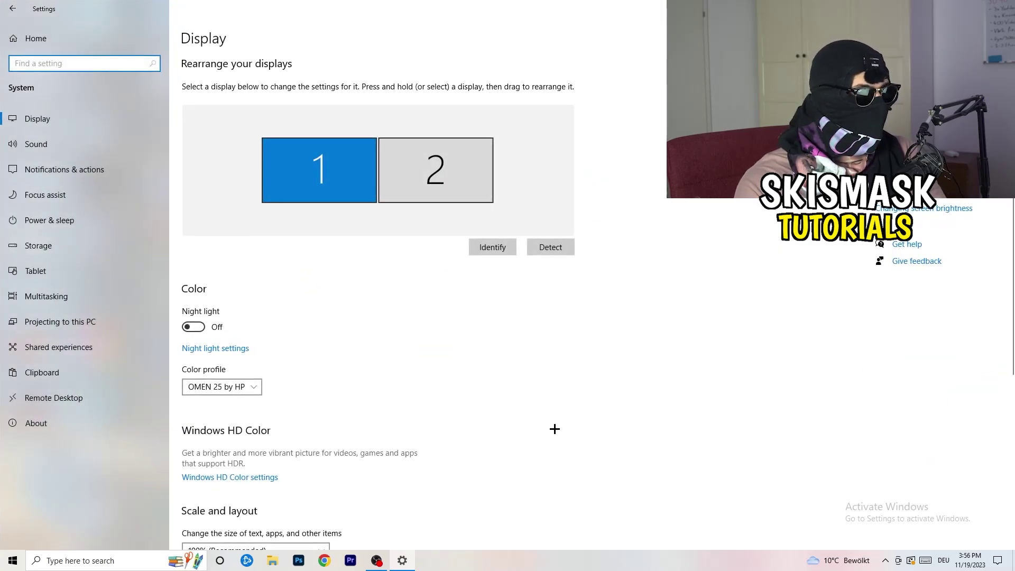
click(193, 40)
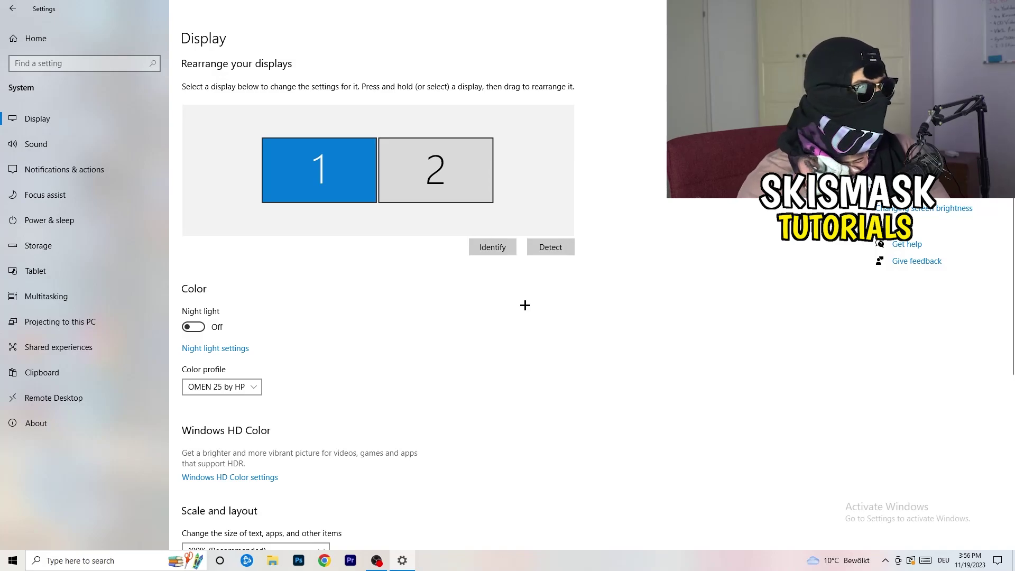
scroll(397, 267, down, 3)
scroll(398, 267, down, 2)
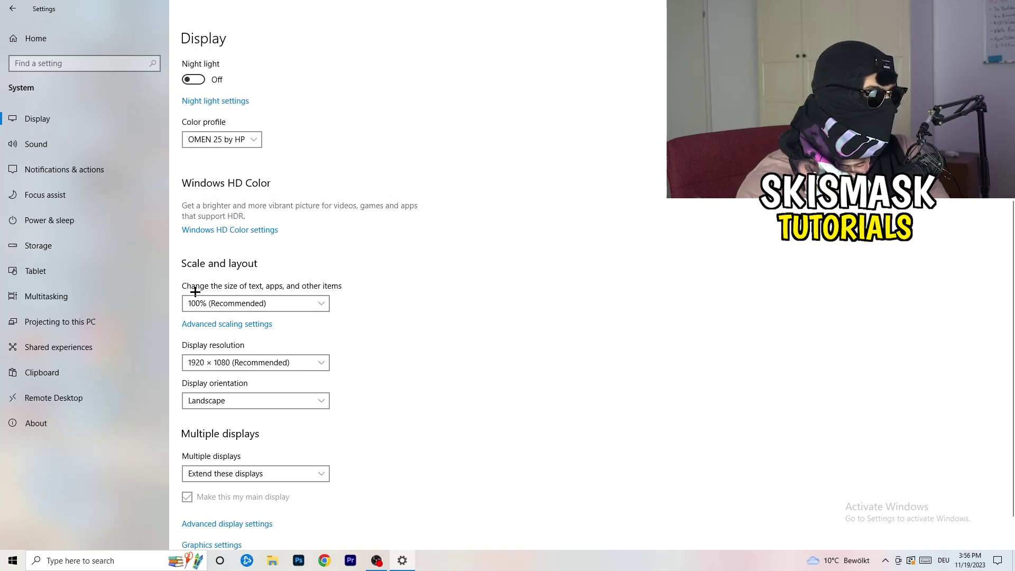
click(303, 304)
click(494, 260)
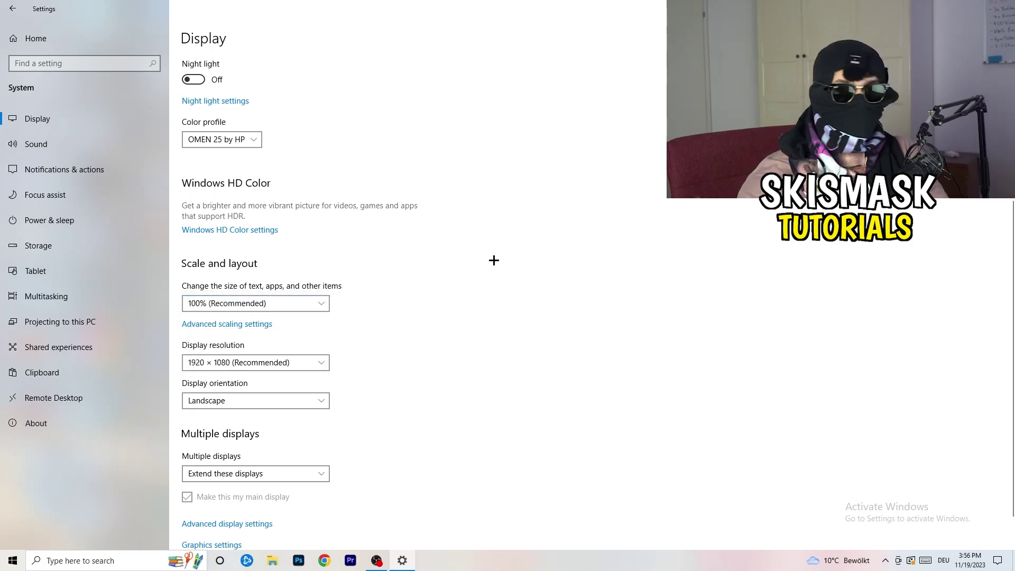
- Check the available display resolutions and dismiss the list without choosing another one
scroll(243, 286, down, 2)
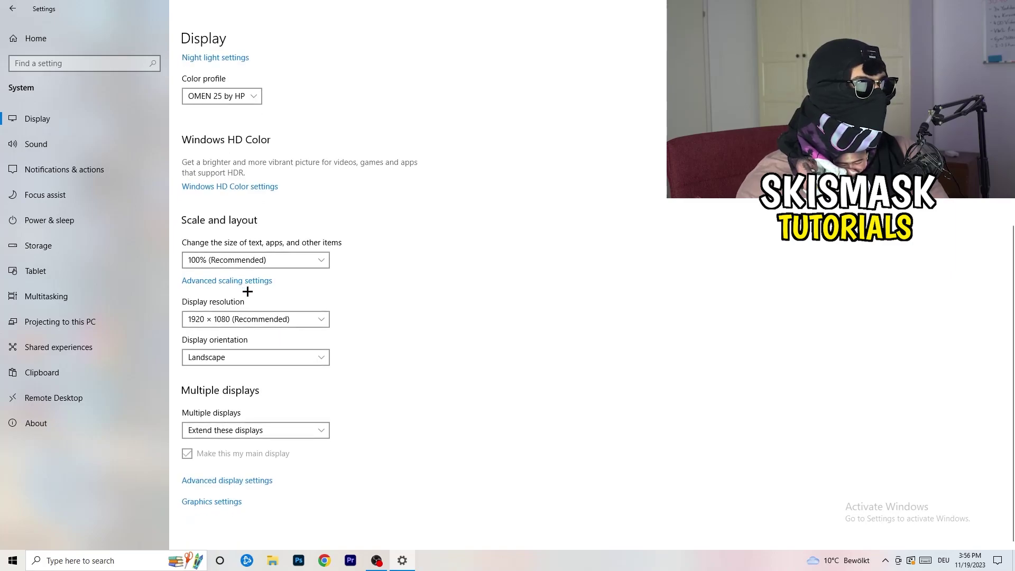
click(275, 324)
click(497, 285)
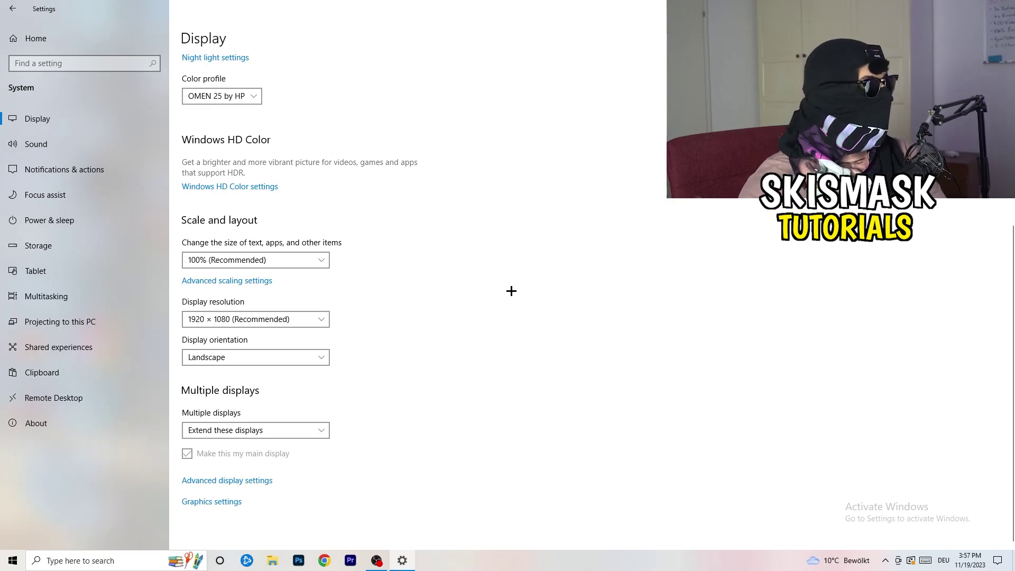
- Review the preferred and additional power plans in Power Options from Power & sleep, and close the Power Options window
click(68, 221)
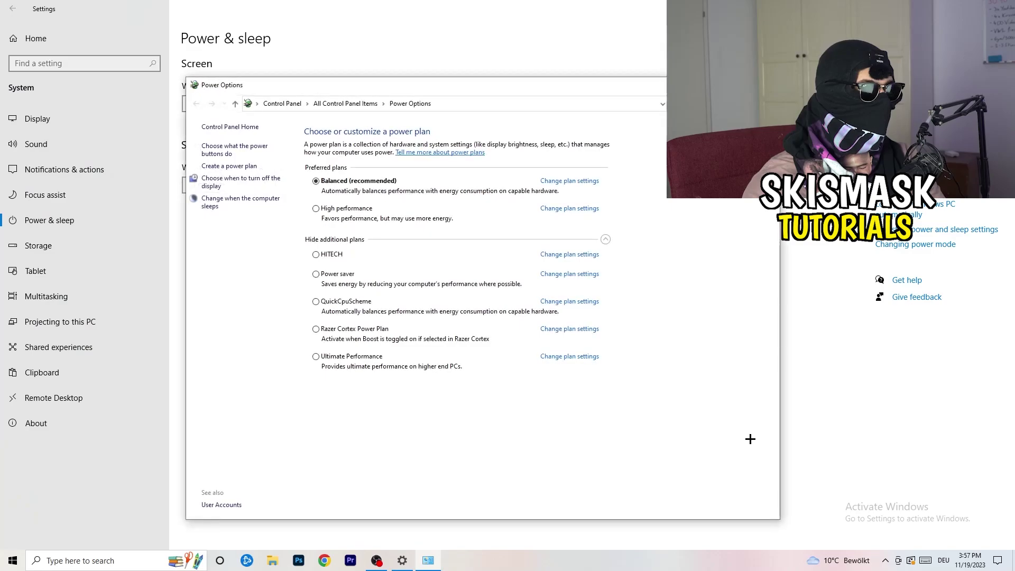
click(606, 239)
click(607, 239)
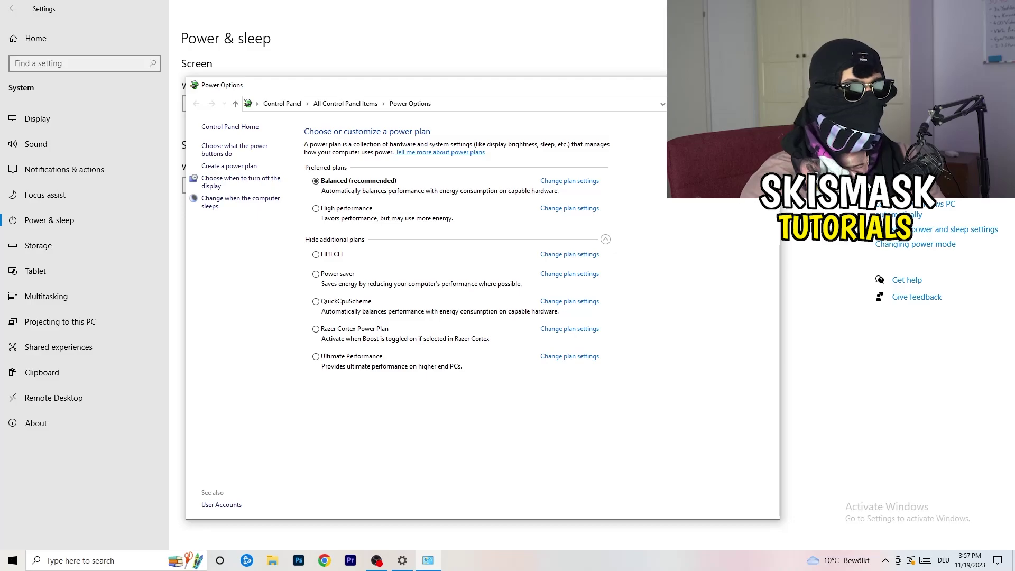
key(alt+F4)
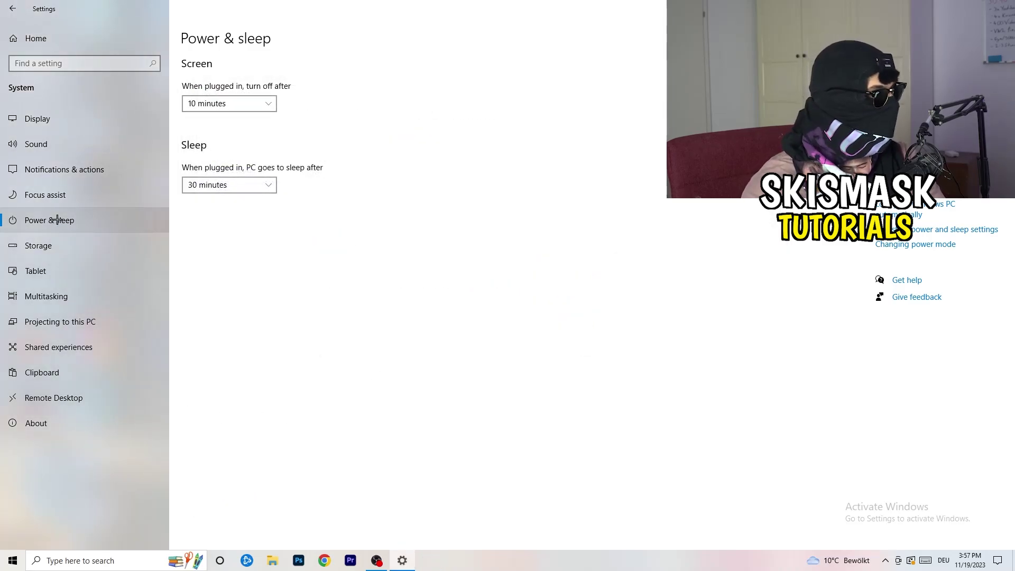
- Review the Storage Sense configuration in the Storage settings, including its schedule and temporary file options, and close Settings
click(62, 246)
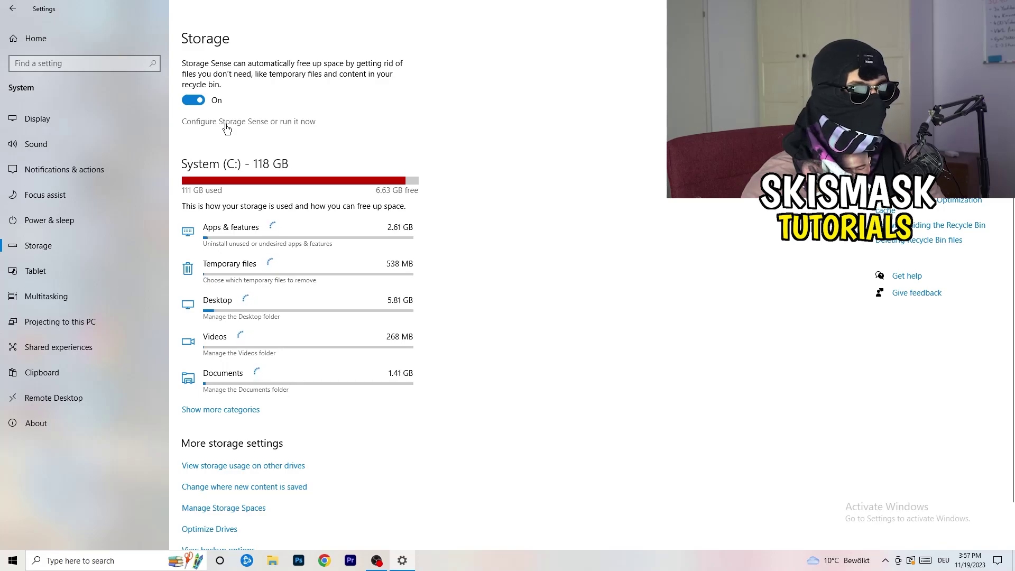
click(226, 125)
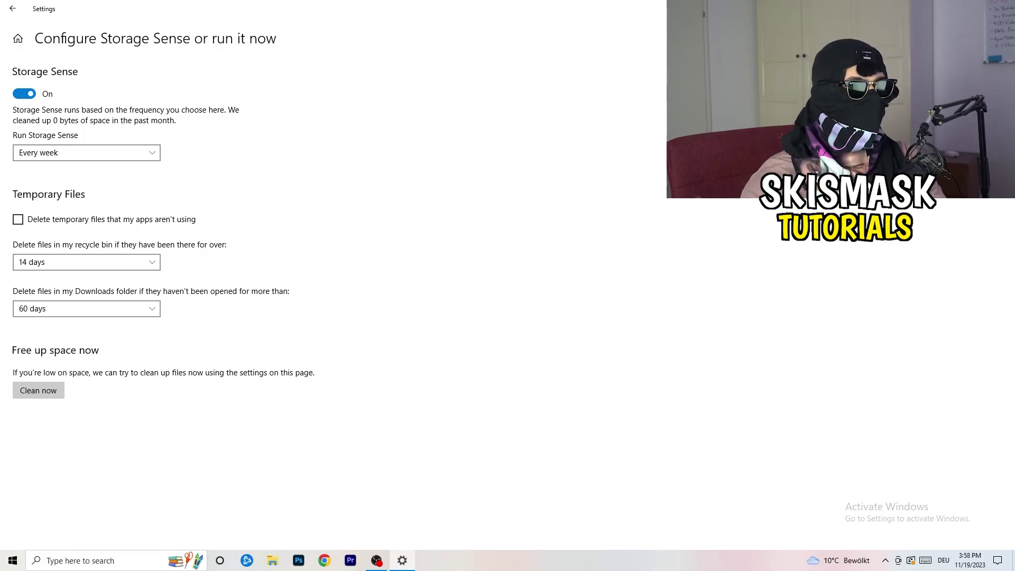
click(1002, 6)
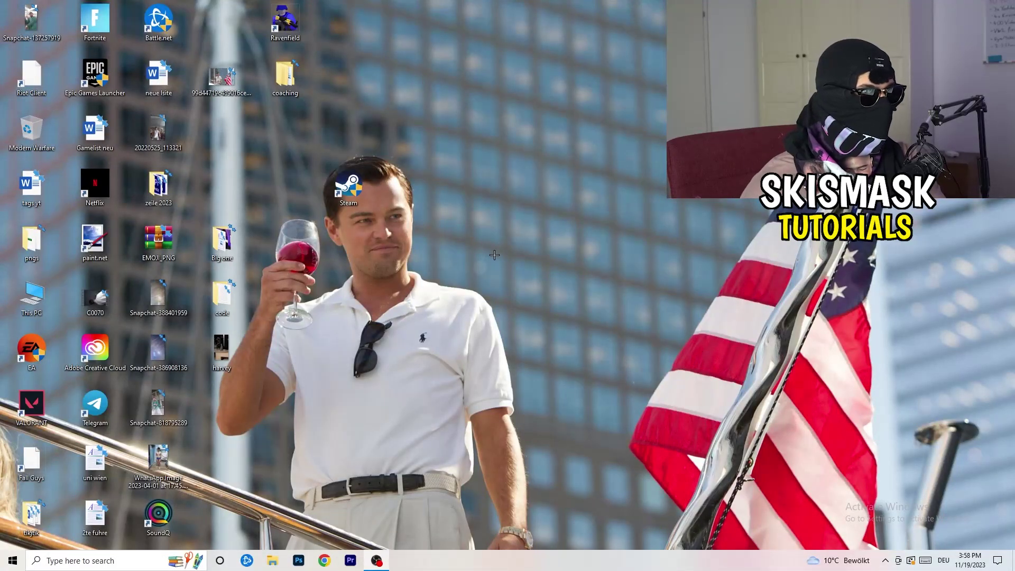